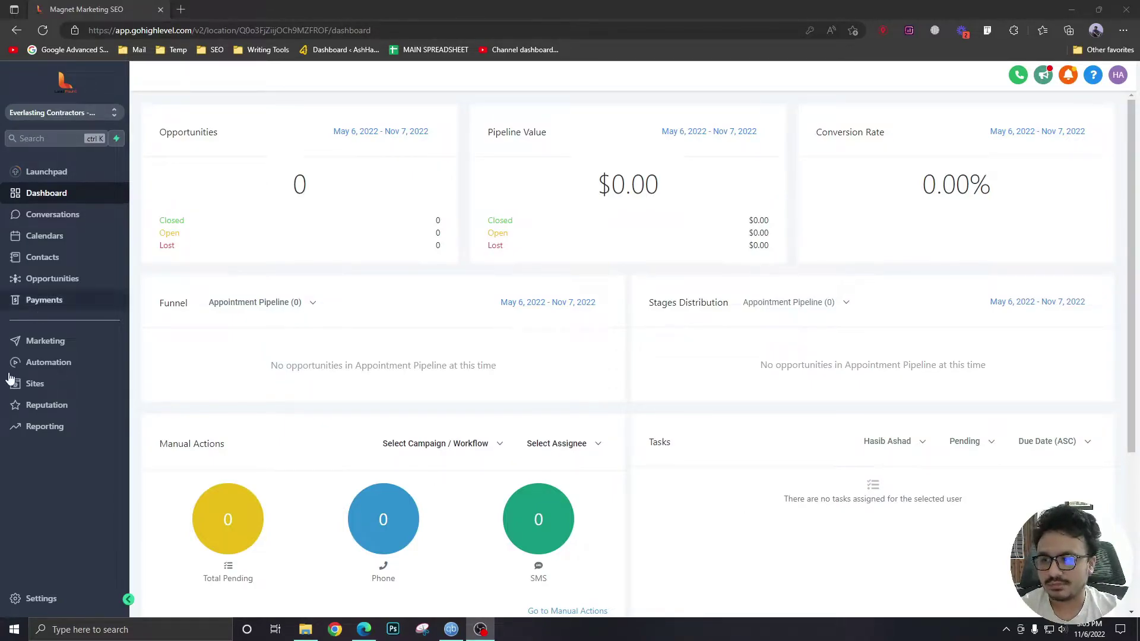
# Add a funnel step named 'Payment' with path /payment to the Roofing Awesome Funnel.
pyautogui.click(36, 384)
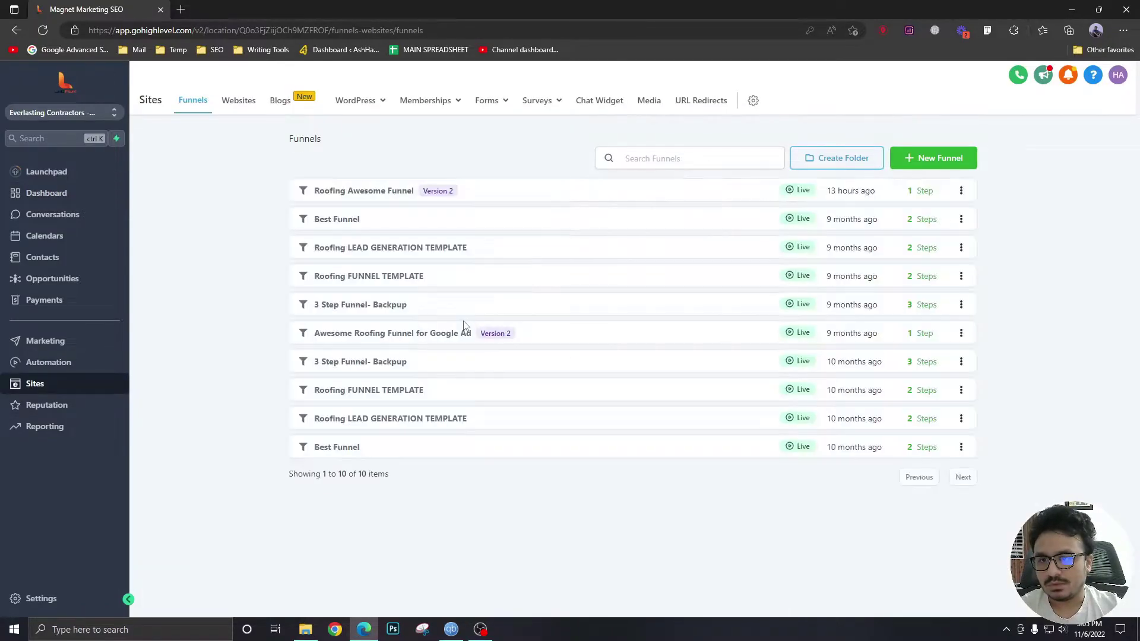
pyautogui.click(389, 192)
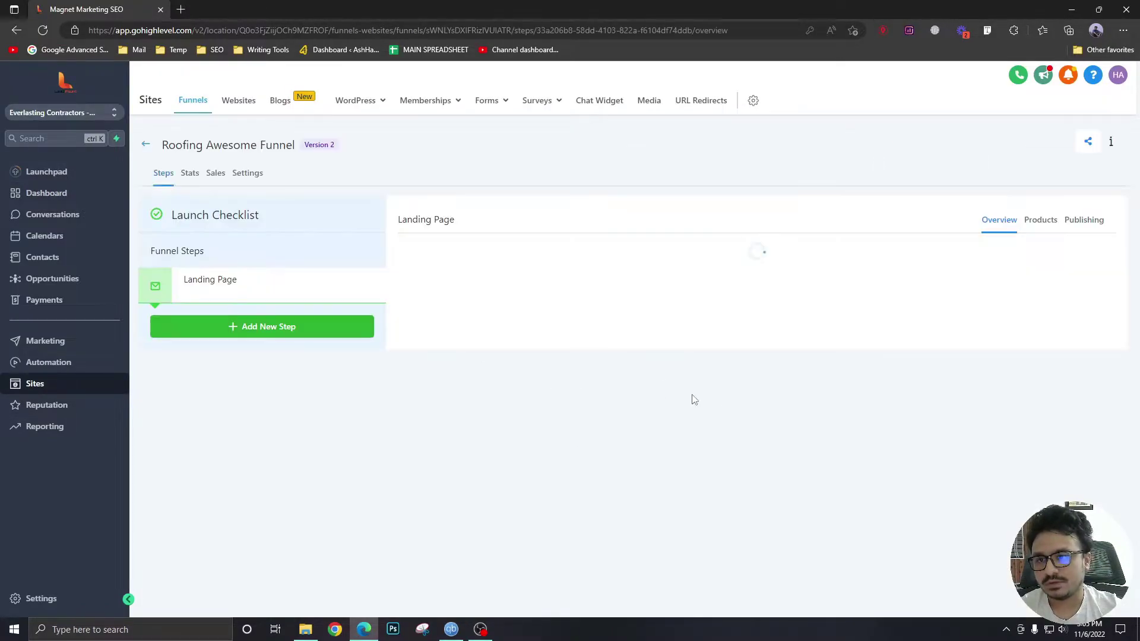
pyautogui.click(294, 332)
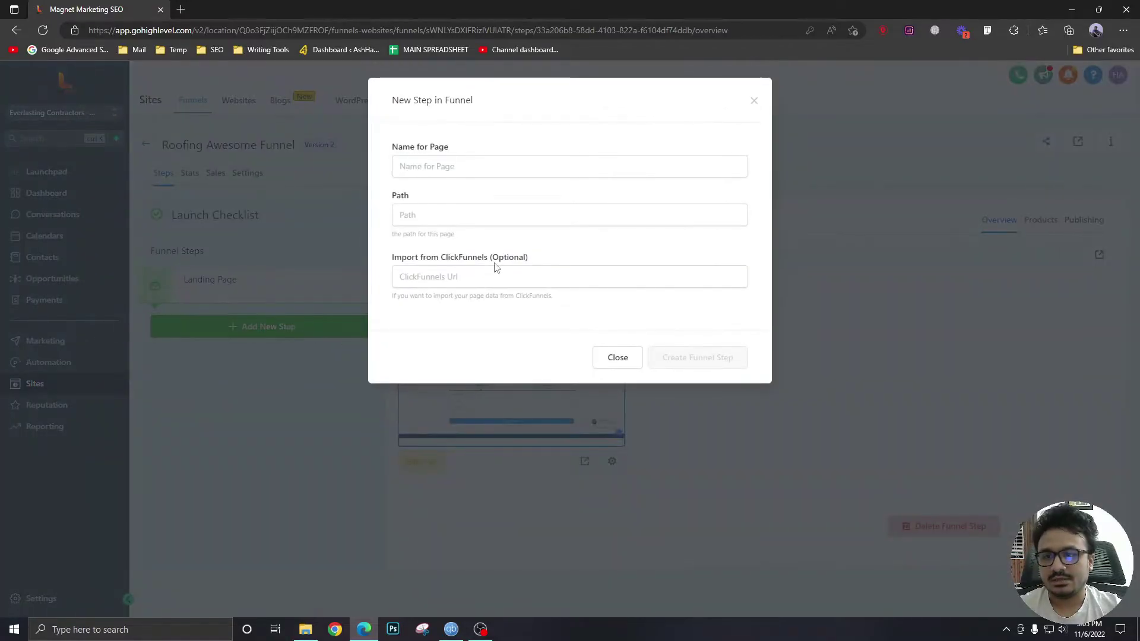
pyautogui.click(478, 172)
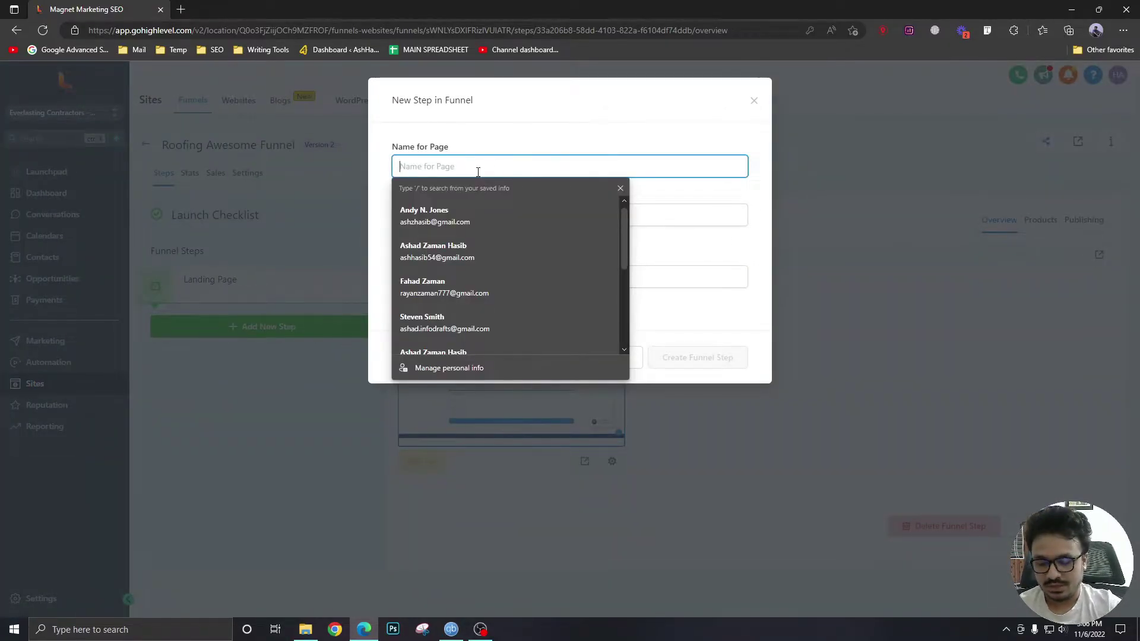
pyautogui.write('Payment')
pyautogui.press('Tab')
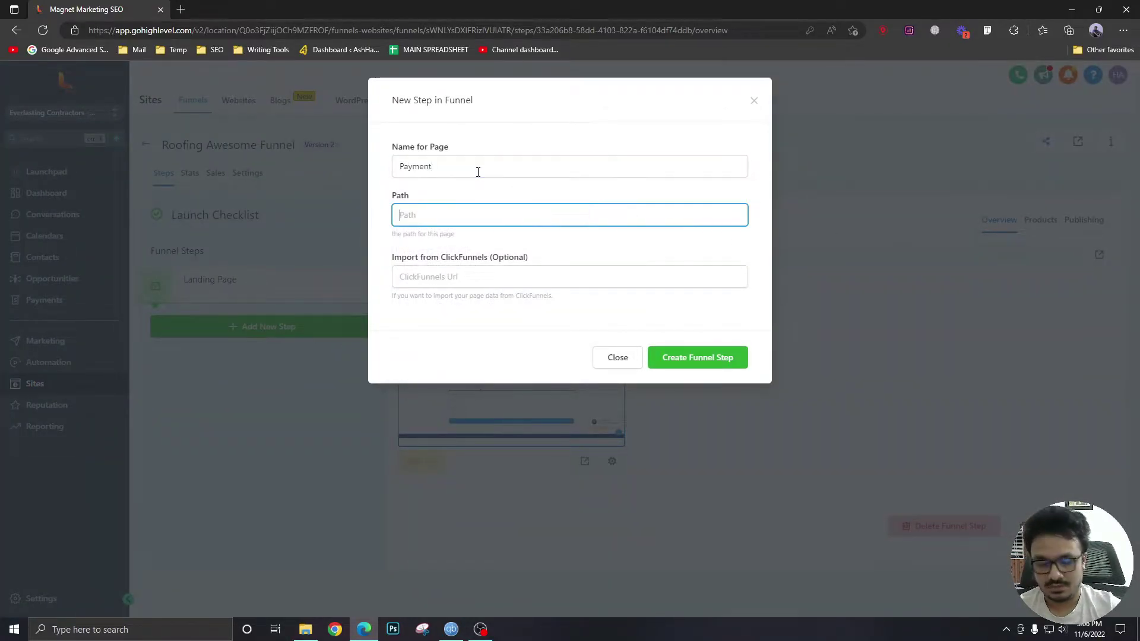
pyautogui.write('/payment')
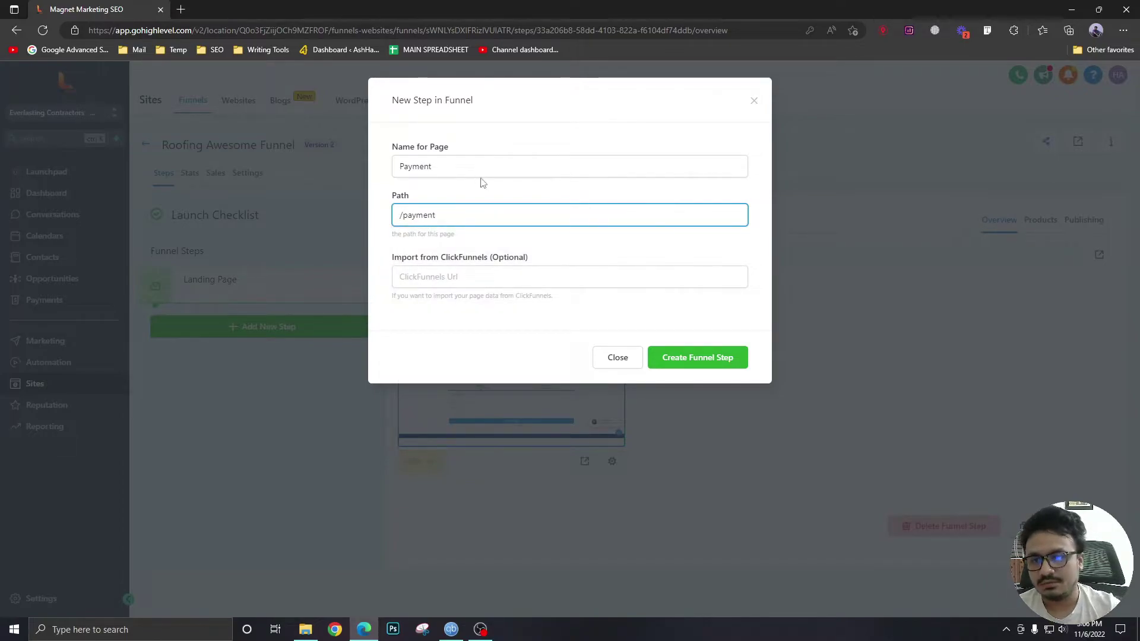
pyautogui.hotkey('ctrl', 'a')
pyautogui.click(698, 357)
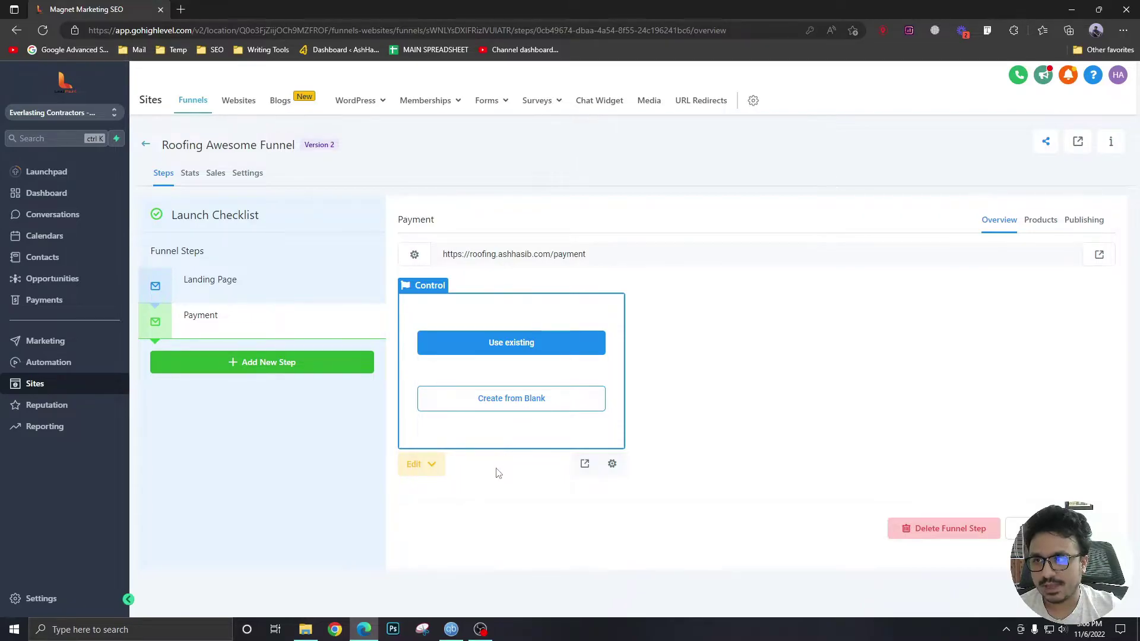
pyautogui.click(414, 464)
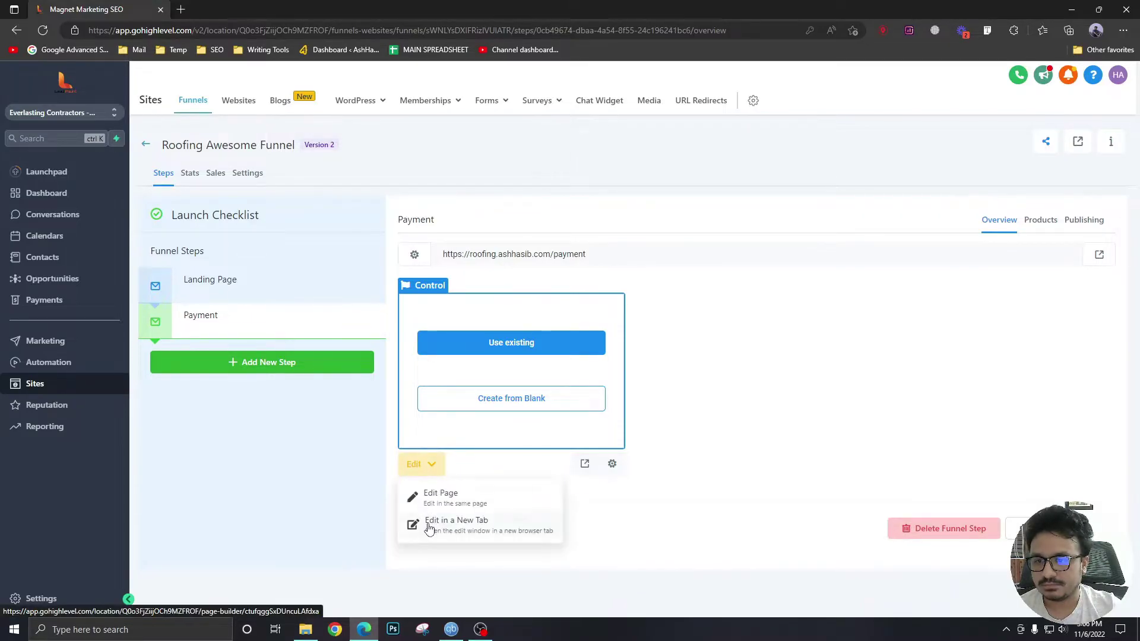
# Edit the Payment page in a new tab, adding a full-width section with a one-column row.
pyautogui.click(425, 519)
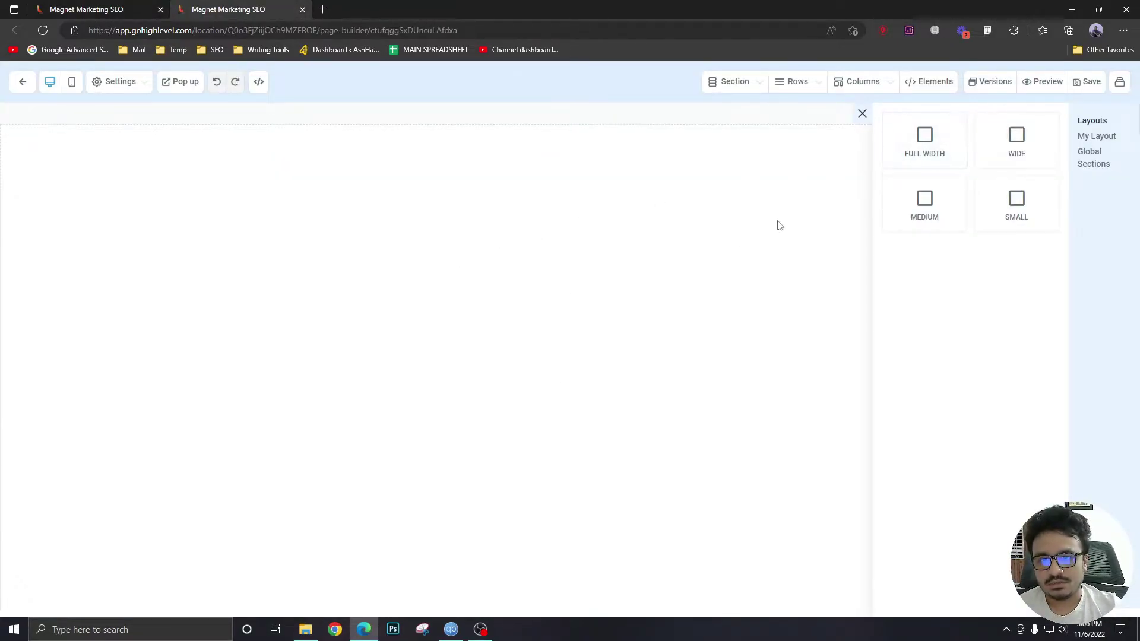
pyautogui.click(932, 139)
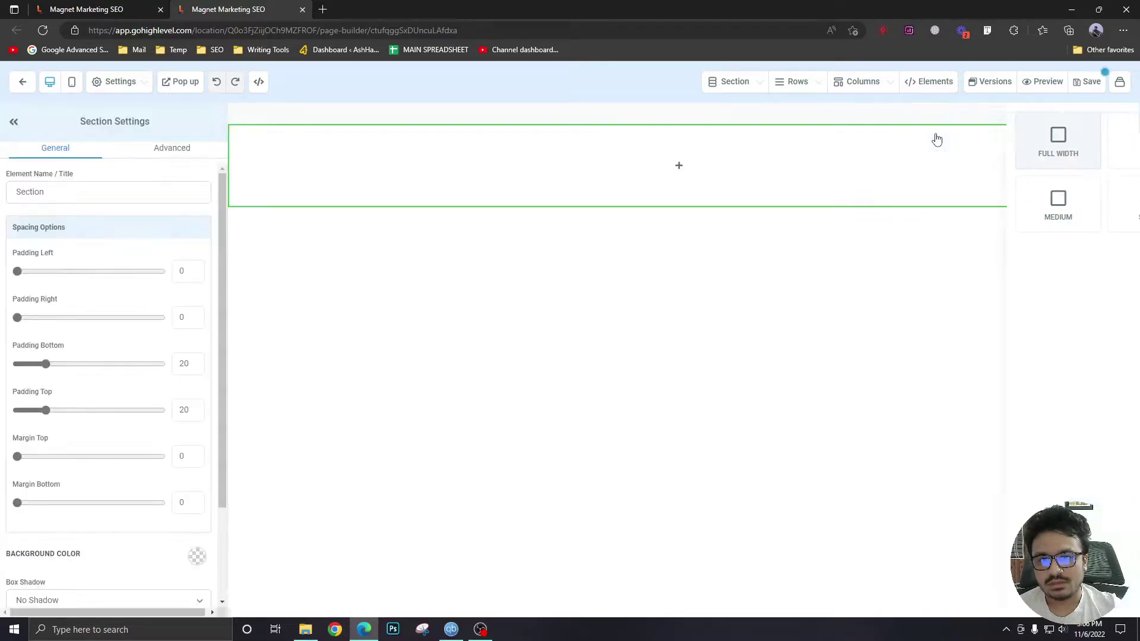
pyautogui.click(681, 166)
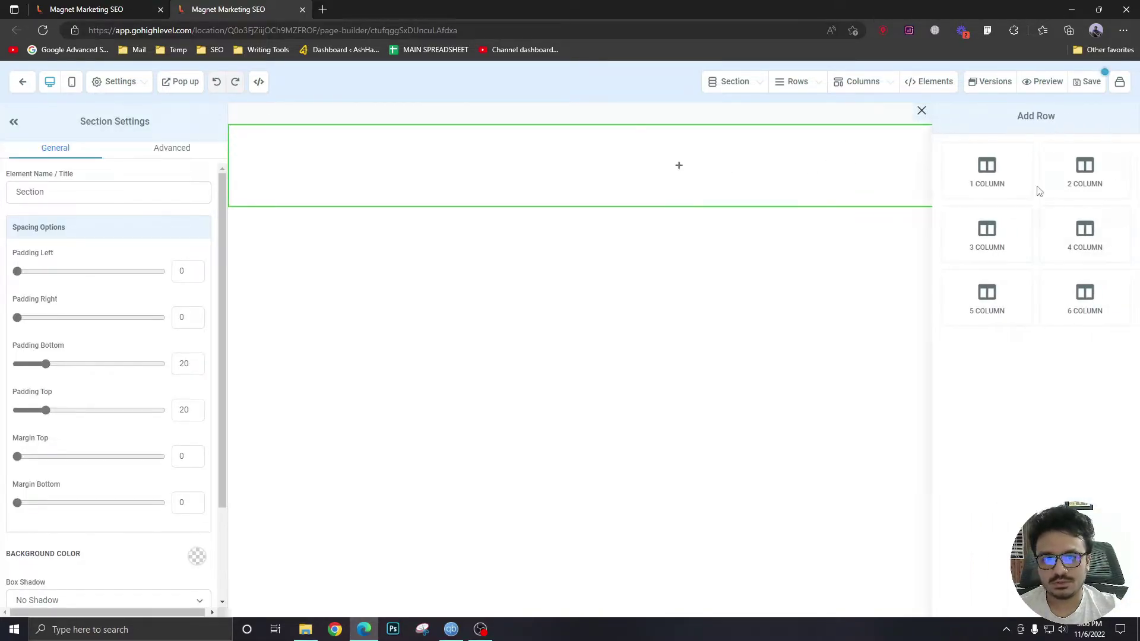
pyautogui.click(996, 180)
# Browse the column's Order Elements to find the 2 Step Order element.
pyautogui.click(689, 181)
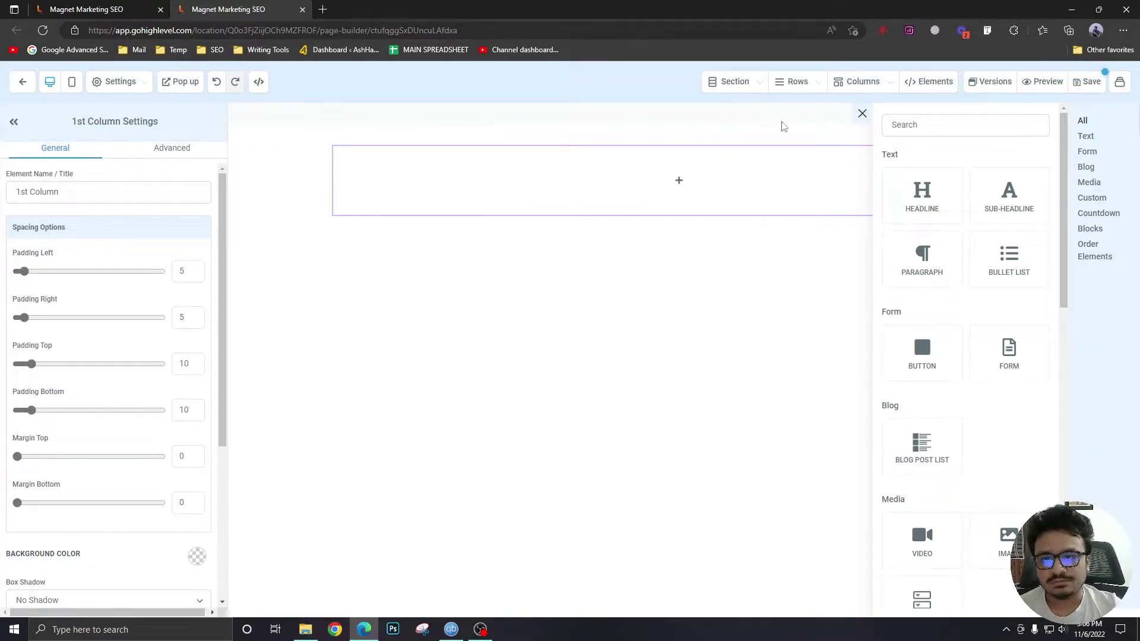
pyautogui.moveTo(370, 143)
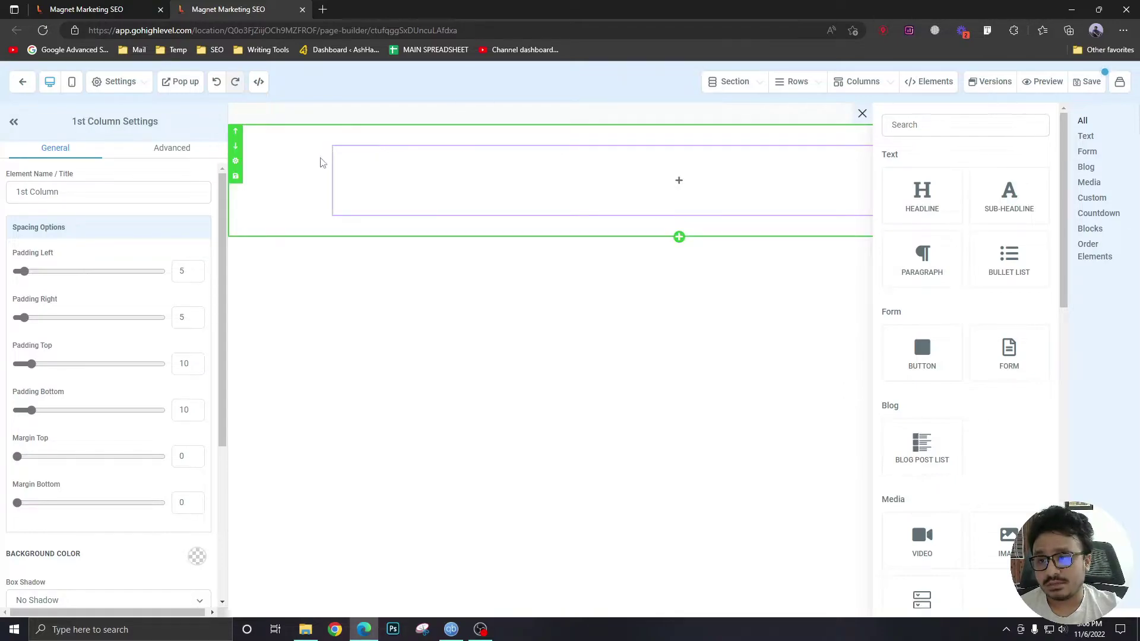
pyautogui.moveTo(453, 178)
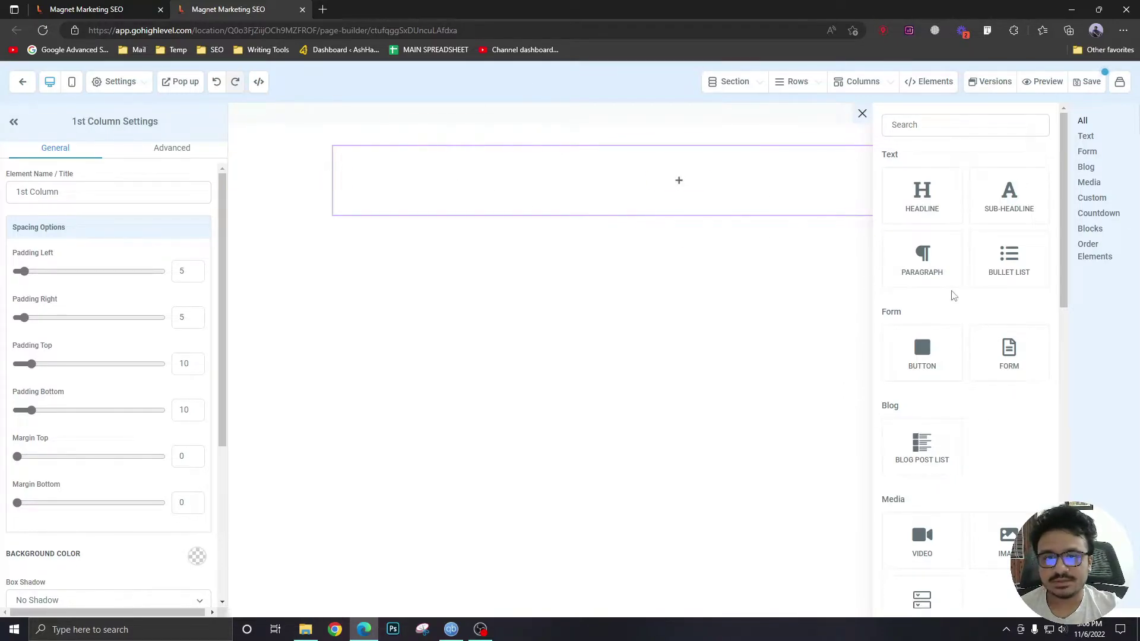
pyautogui.scroll(-1, 949, 341)
pyautogui.scroll(-10, 949, 341)
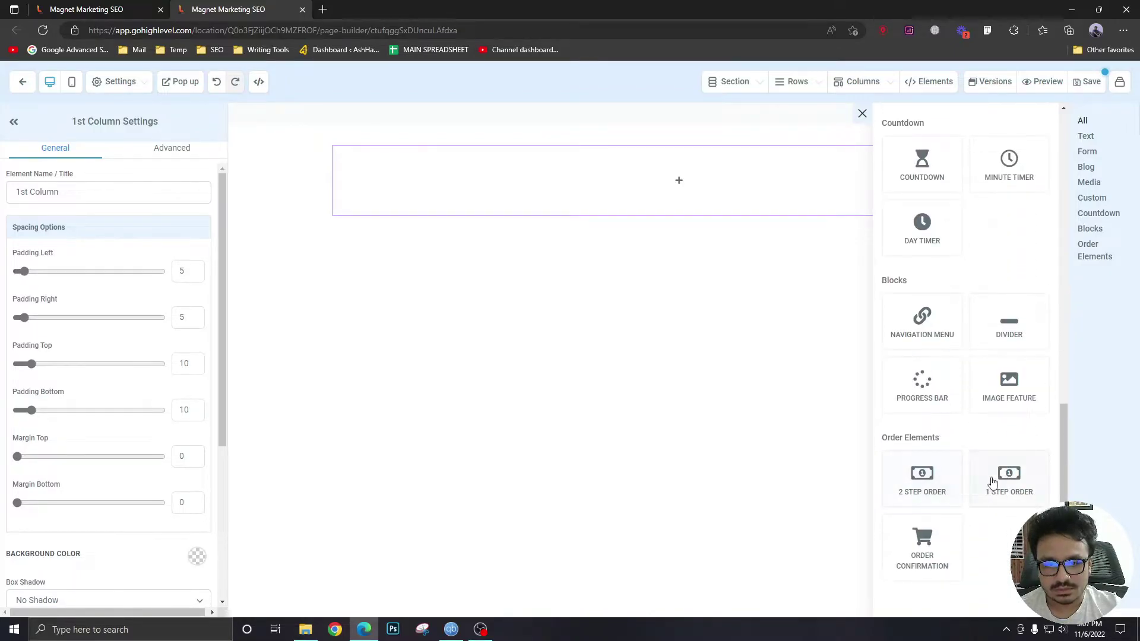
# Add a Two Step Order form and hide its shipping and Company Name fields.
pyautogui.click(945, 477)
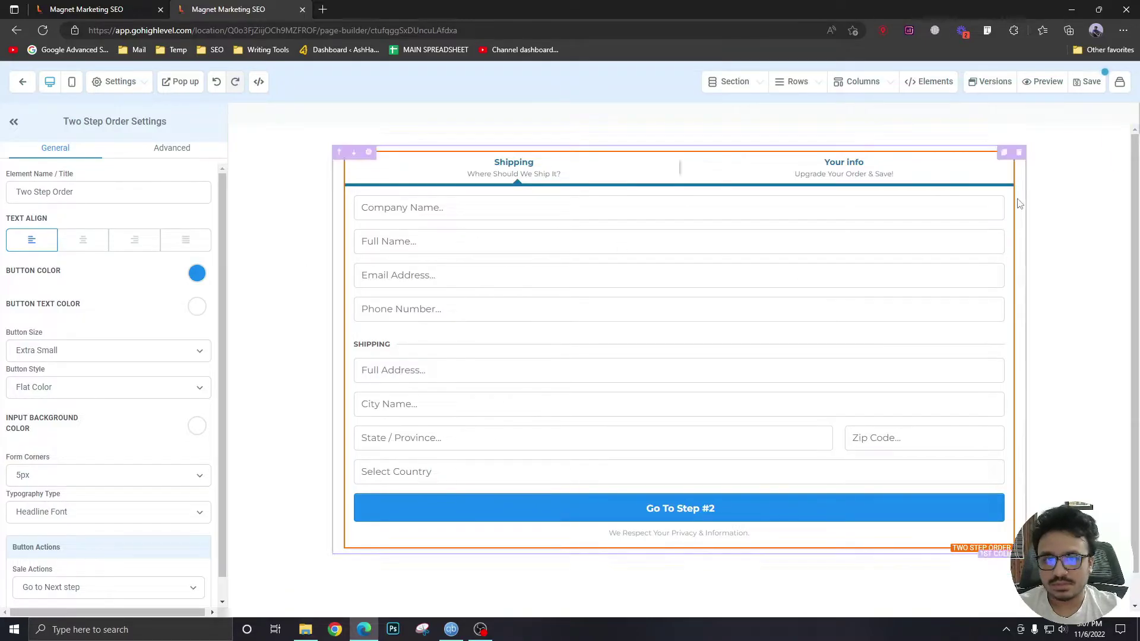
pyautogui.click(153, 154)
pyautogui.scroll(-10, 111, 409)
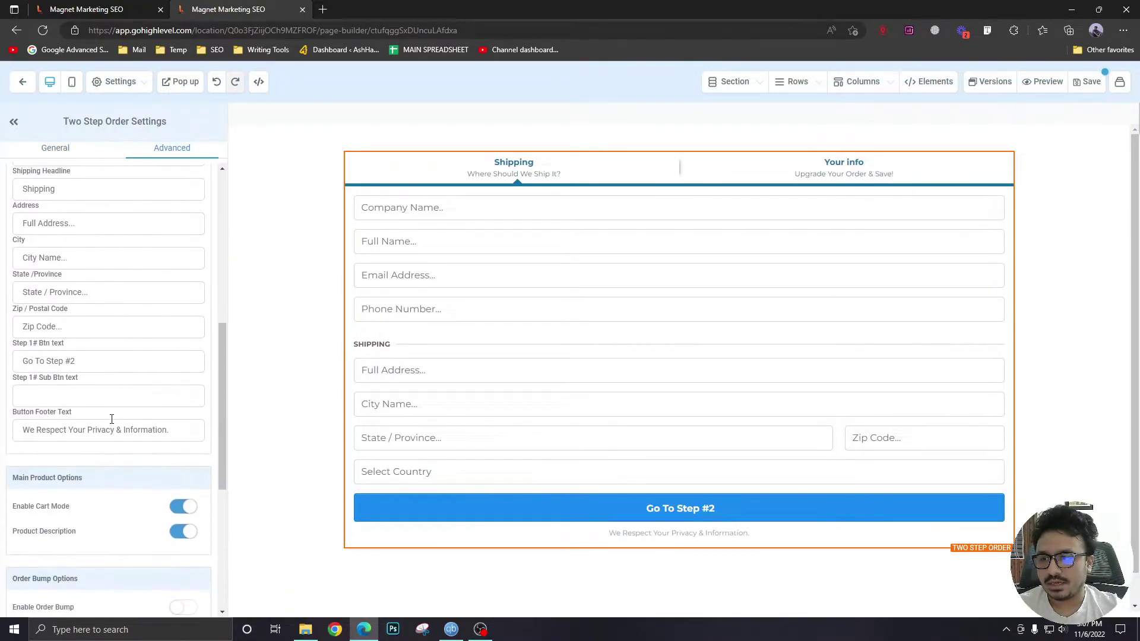
pyautogui.scroll(4, 111, 416)
pyautogui.click(83, 291)
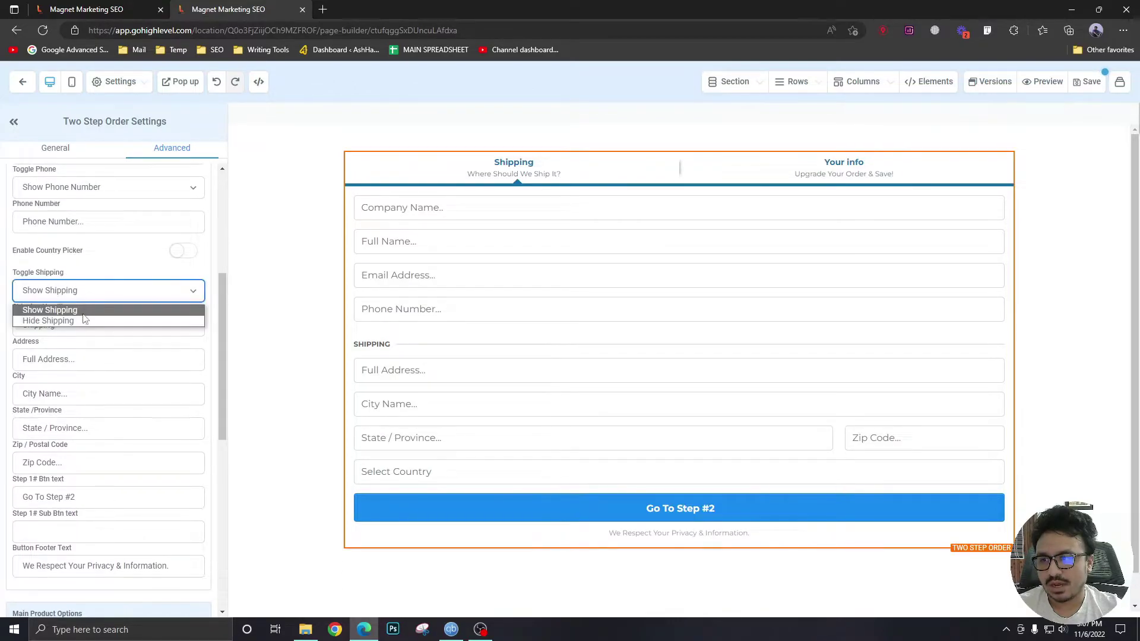
pyautogui.click(83, 320)
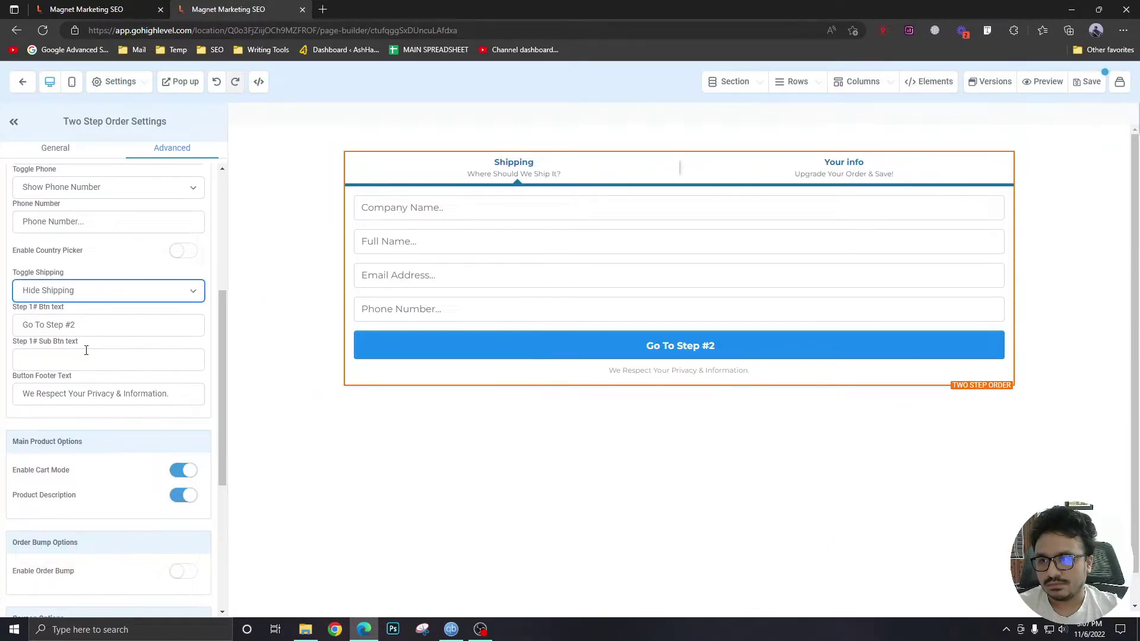
pyautogui.scroll(5, 89, 351)
pyautogui.click(119, 326)
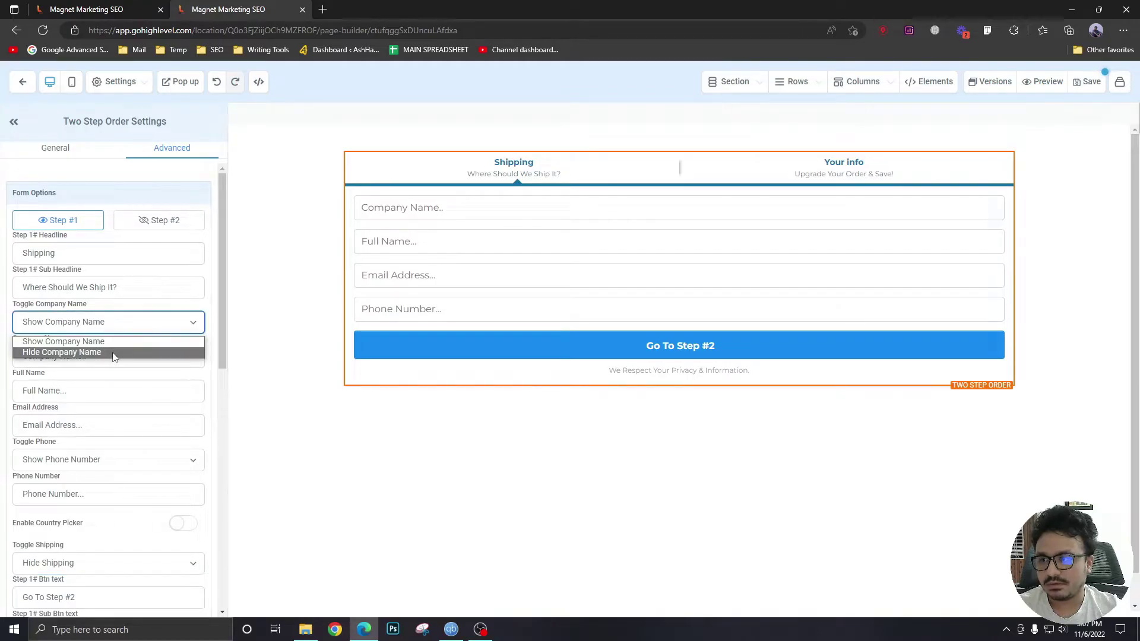
pyautogui.click(114, 351)
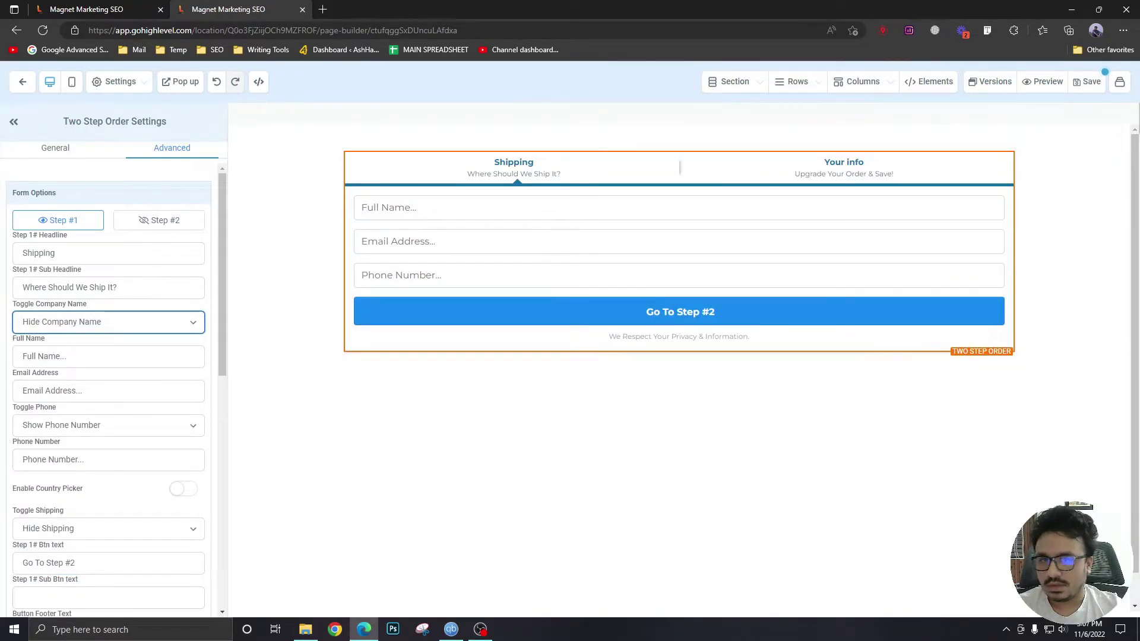
# Save the Payment page and close the SEO Meta Data panel.
pyautogui.click(1086, 82)
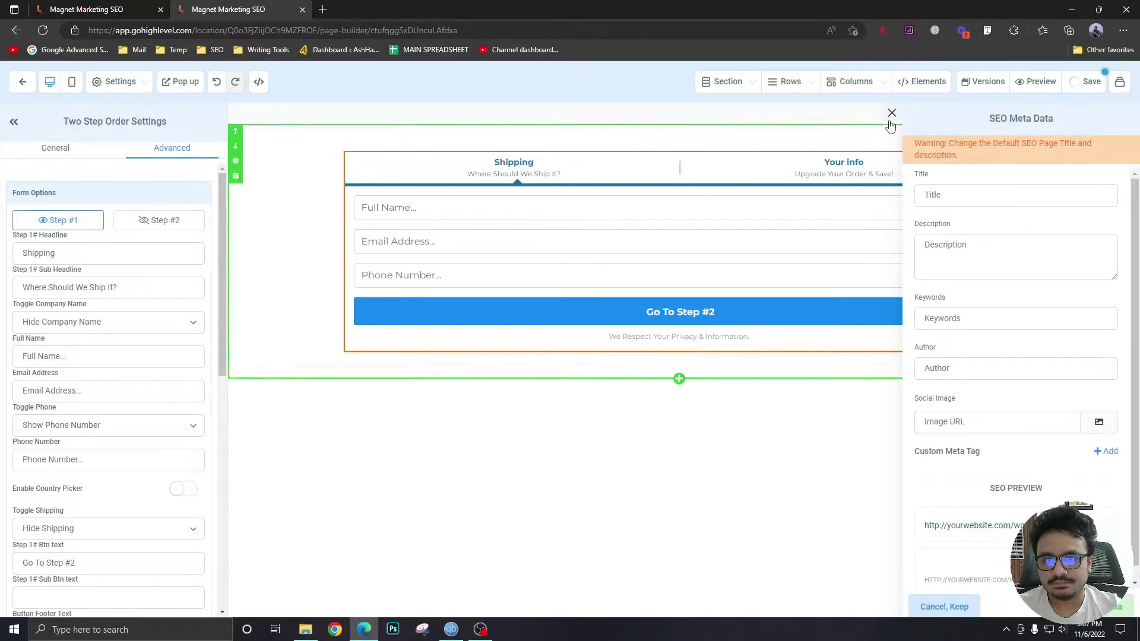
pyautogui.click(892, 113)
pyautogui.scroll(-1, 588, 315)
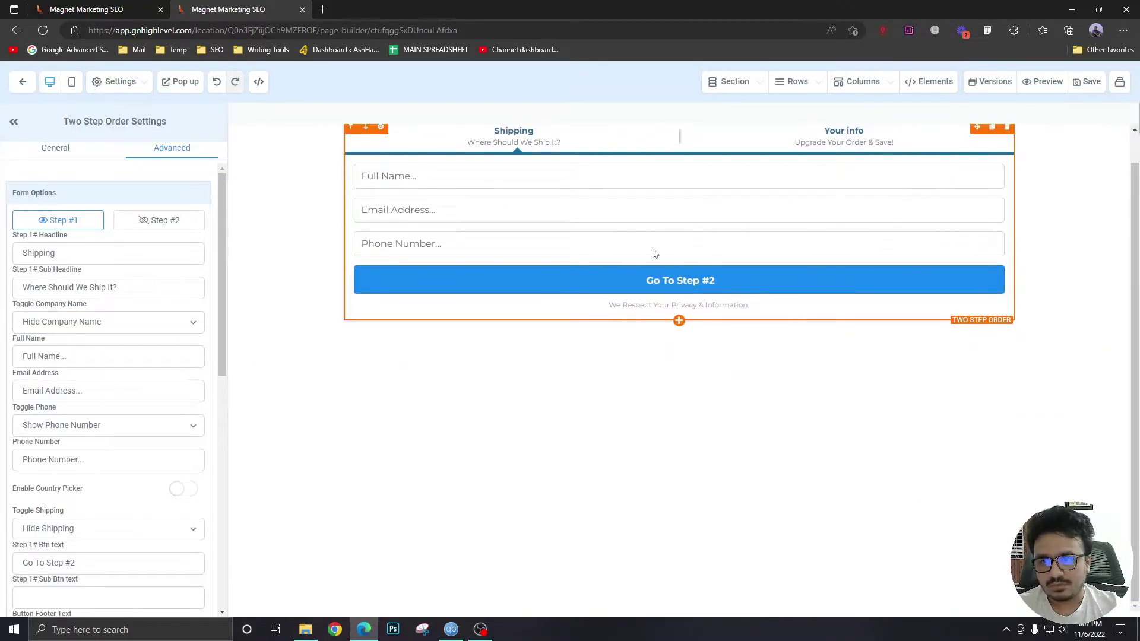
pyautogui.scroll(1, 651, 249)
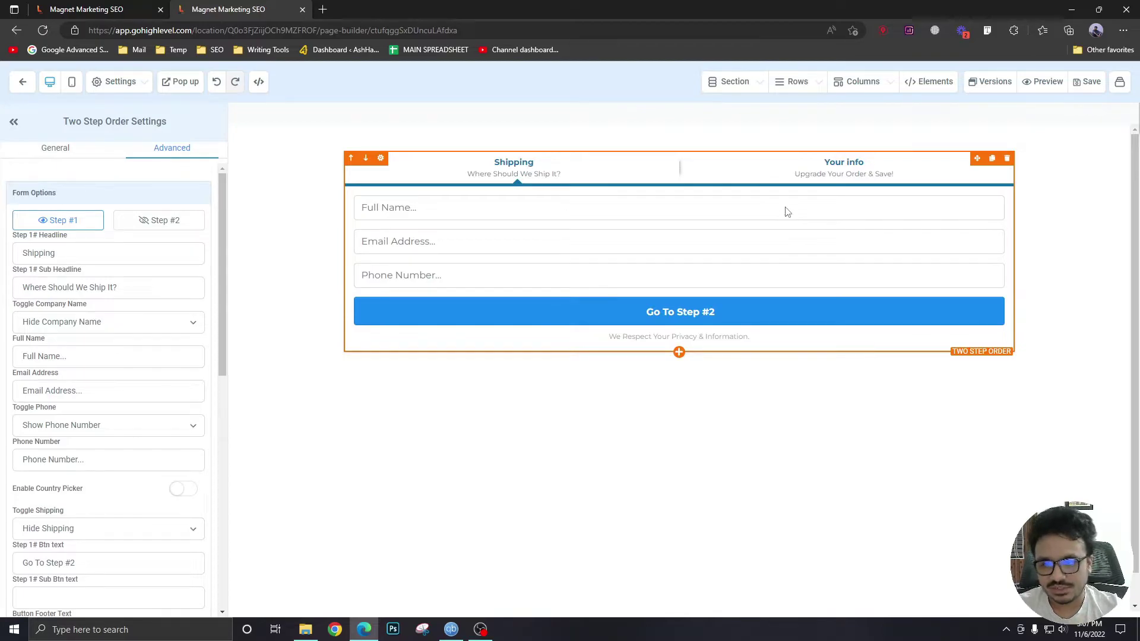
# Switch to the first browser tab and go back to the Payment step overview.
pyautogui.hotkey('ctrl', 'Tab')
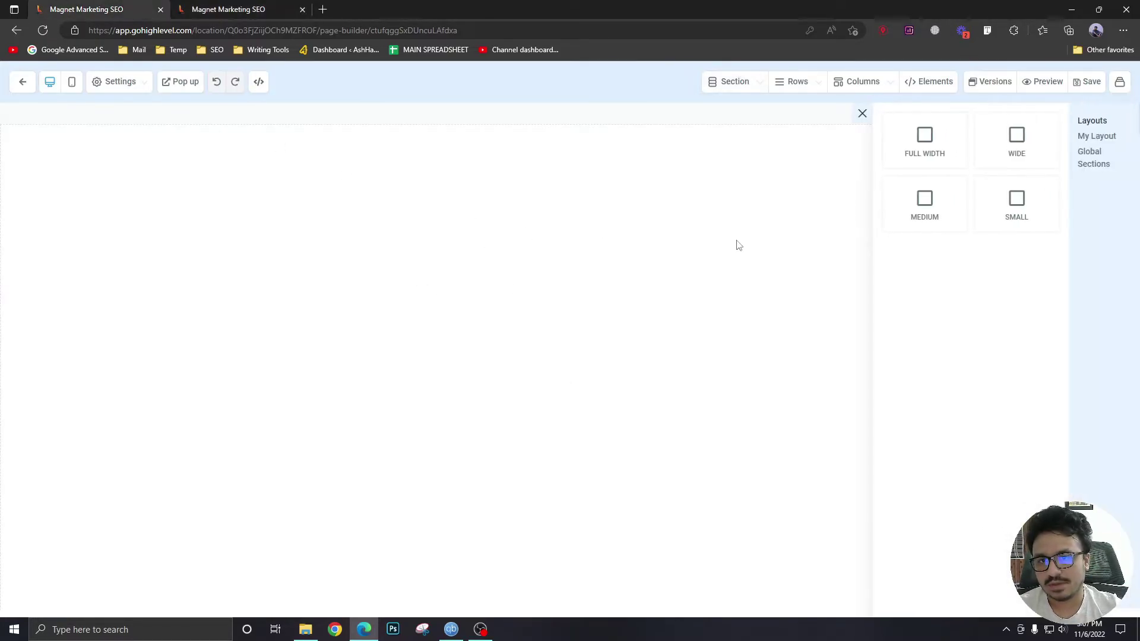
pyautogui.hotkey('alt', 'Left')
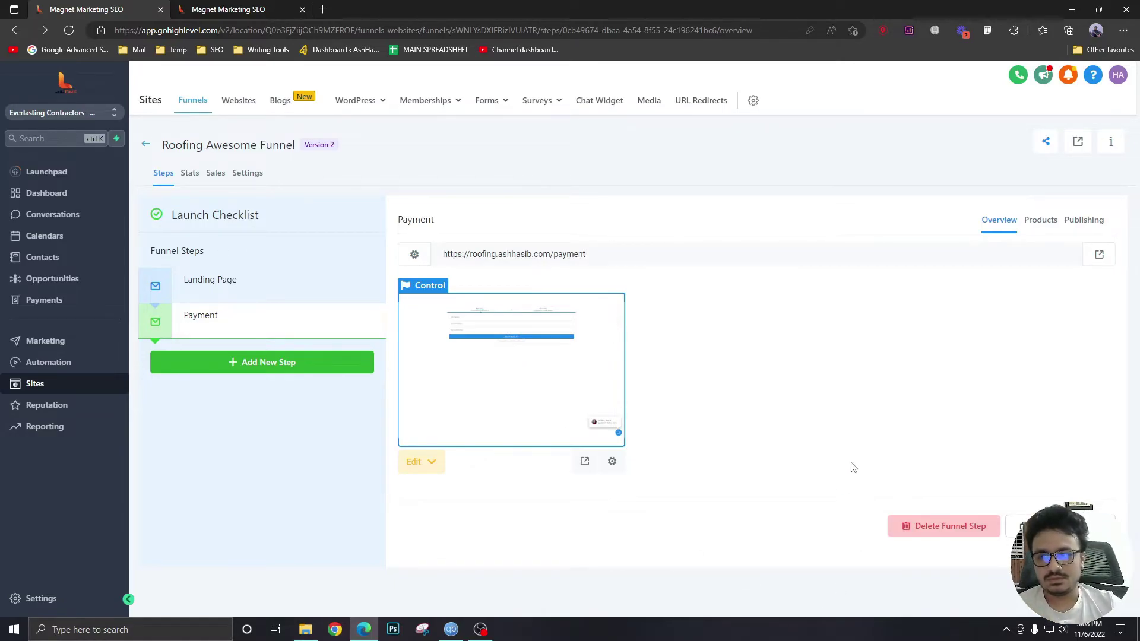
# Add Roof Inspection with its one-time 500 USD price as the Payment step's product.
pyautogui.click(1044, 223)
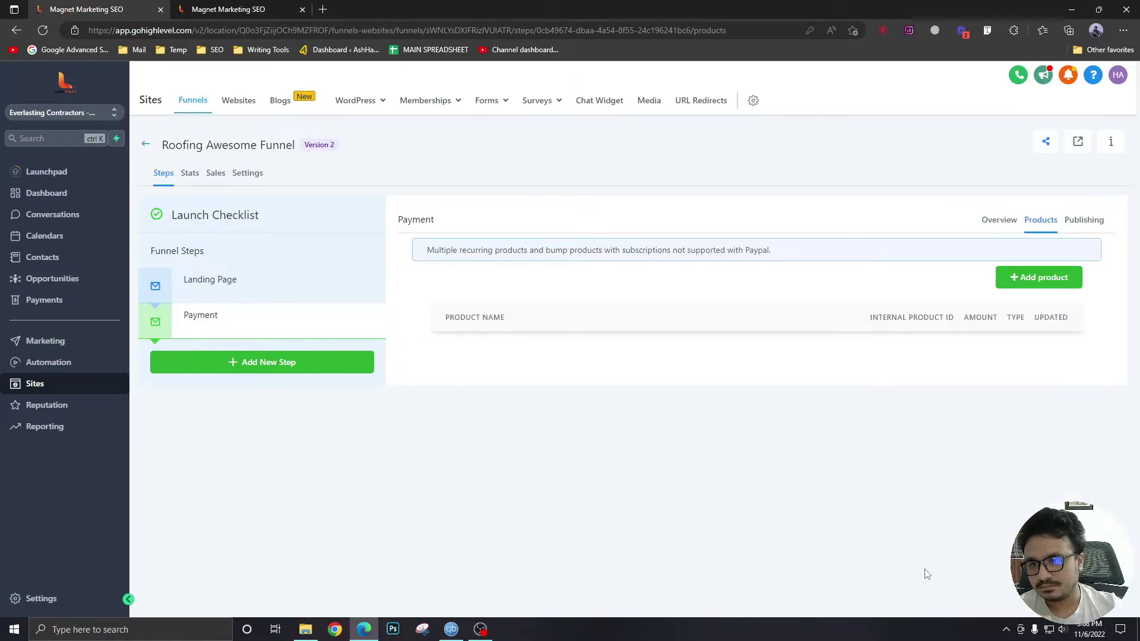
pyautogui.click(1020, 280)
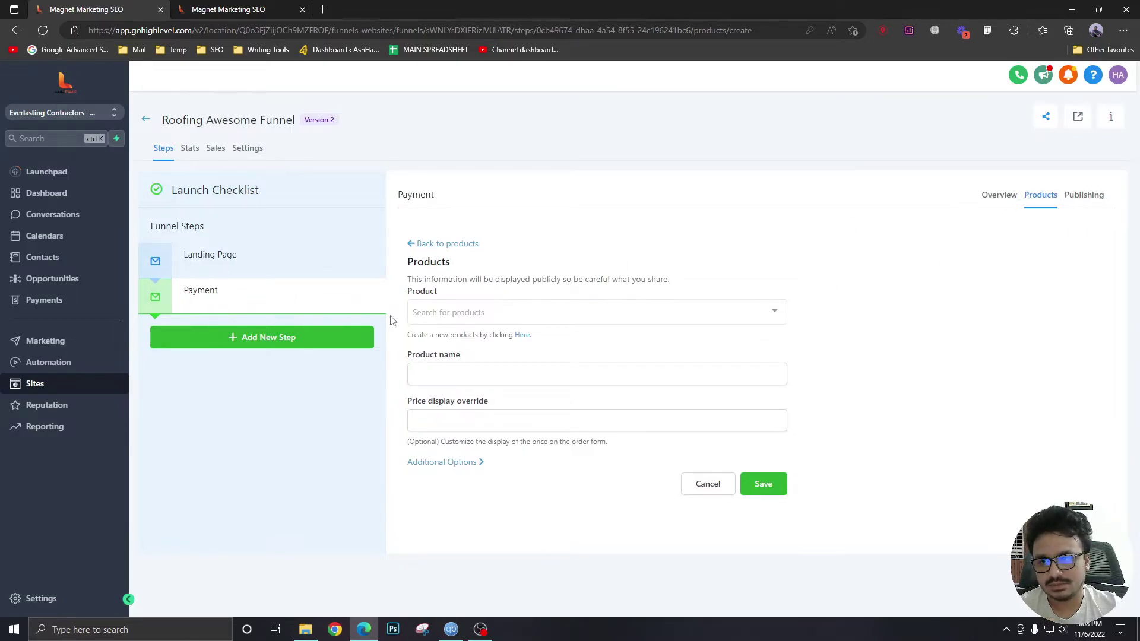
pyautogui.click(571, 312)
pyautogui.click(459, 333)
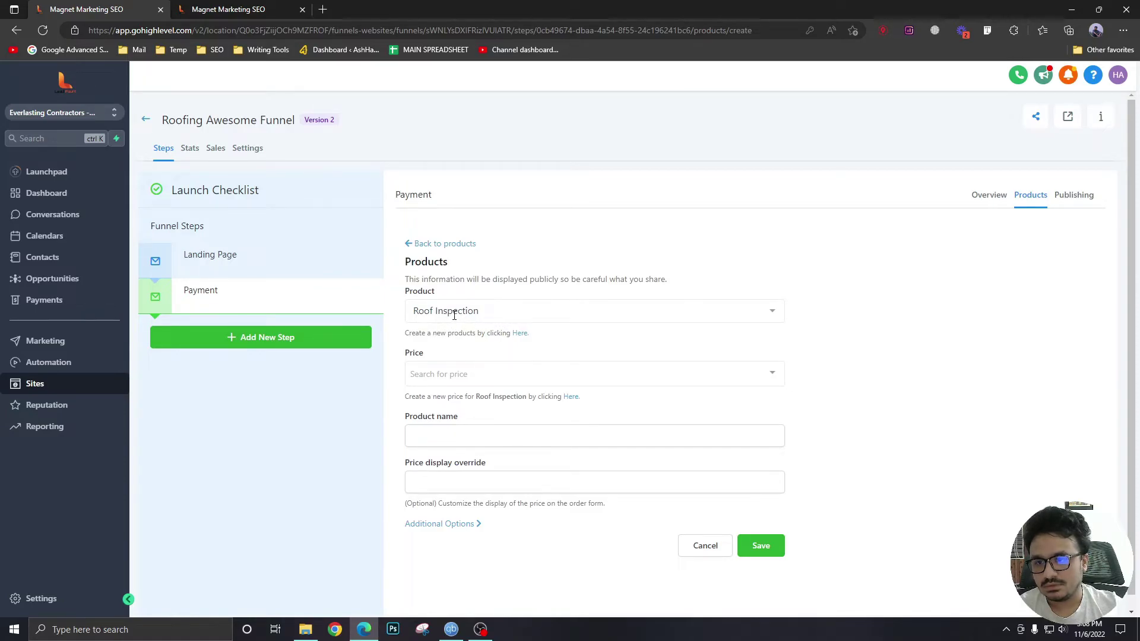
pyautogui.click(454, 315)
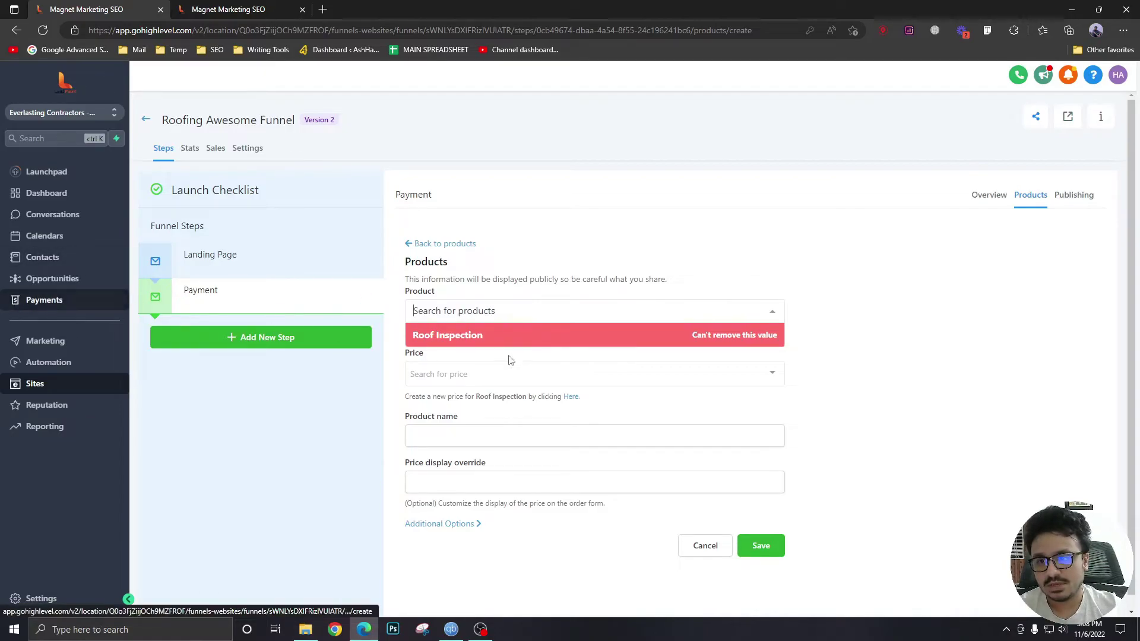
pyautogui.click(484, 343)
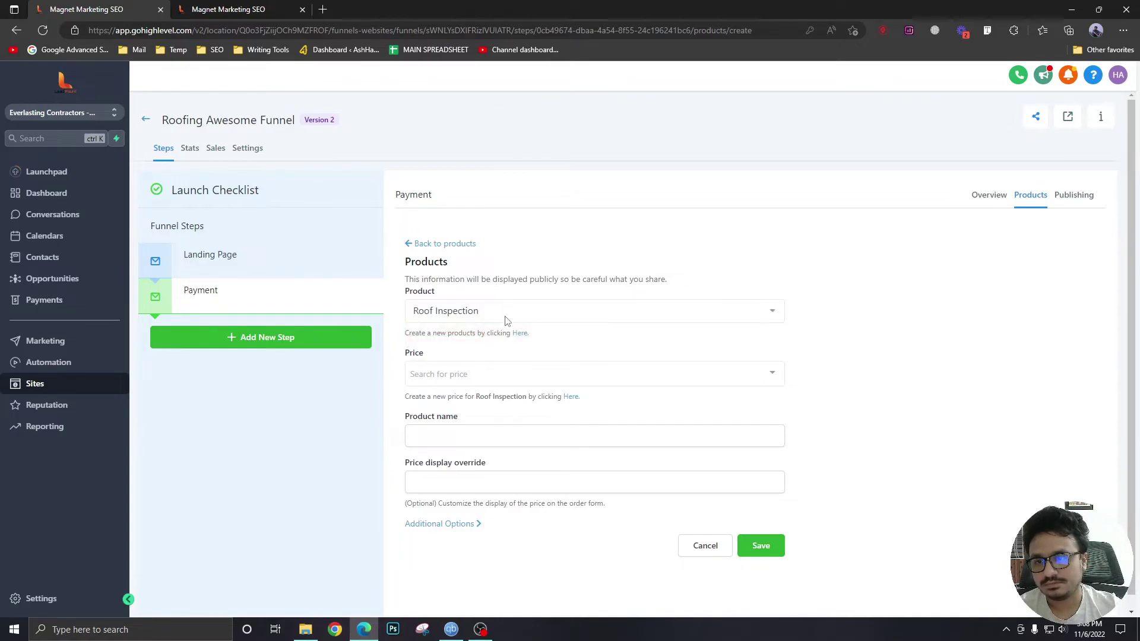
pyautogui.click(465, 372)
pyautogui.click(476, 393)
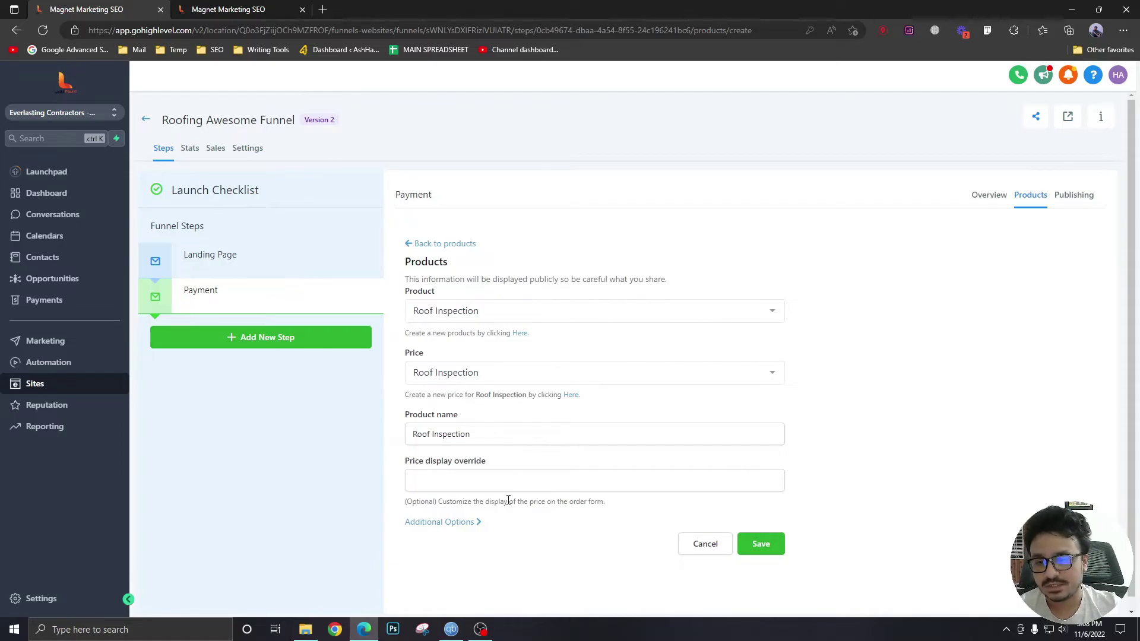
pyautogui.scroll(-1, 629, 523)
pyautogui.click(761, 541)
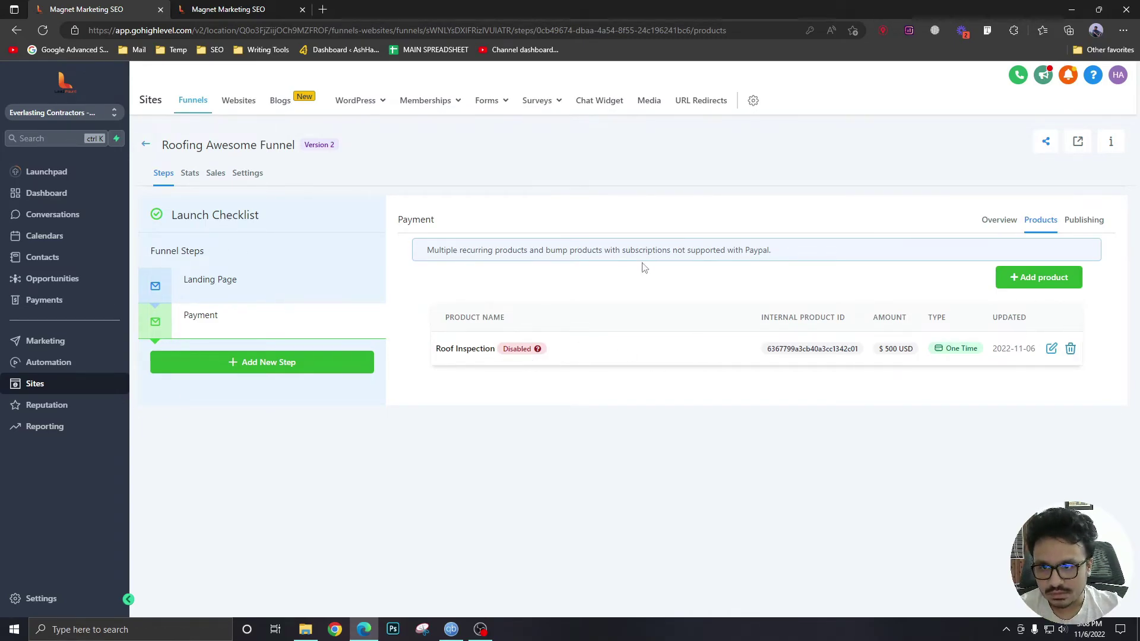
# Copy the Payment step's URL and load the live payment page in a new tab.
pyautogui.click(999, 222)
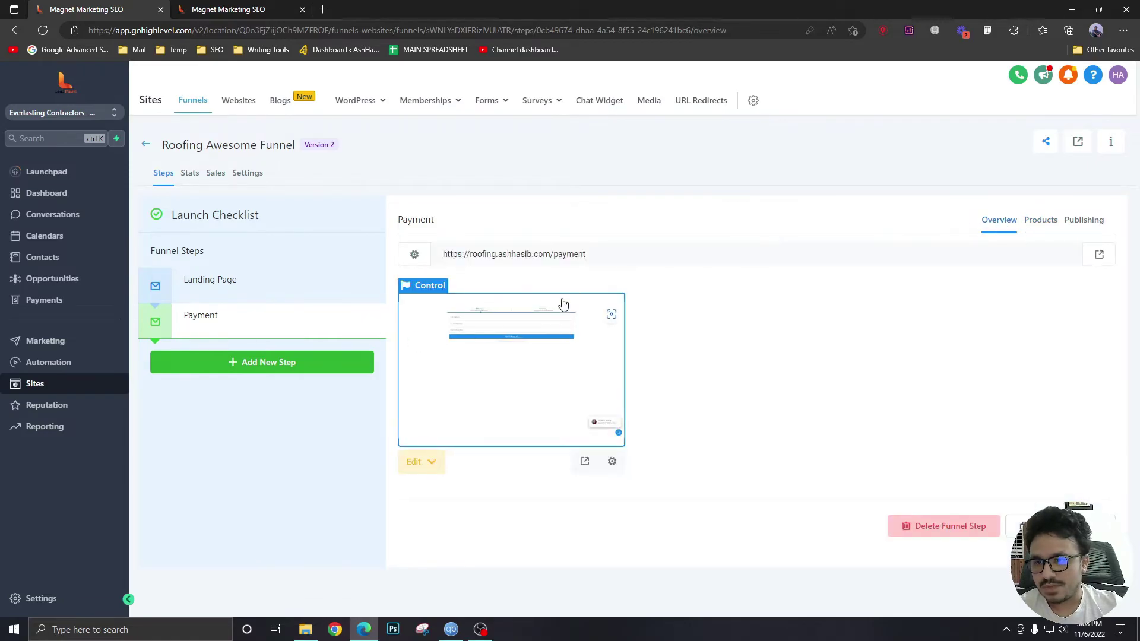
pyautogui.moveTo(591, 254); pyautogui.dragTo(443, 255)
pyautogui.hotkey('ctrl', 'c')
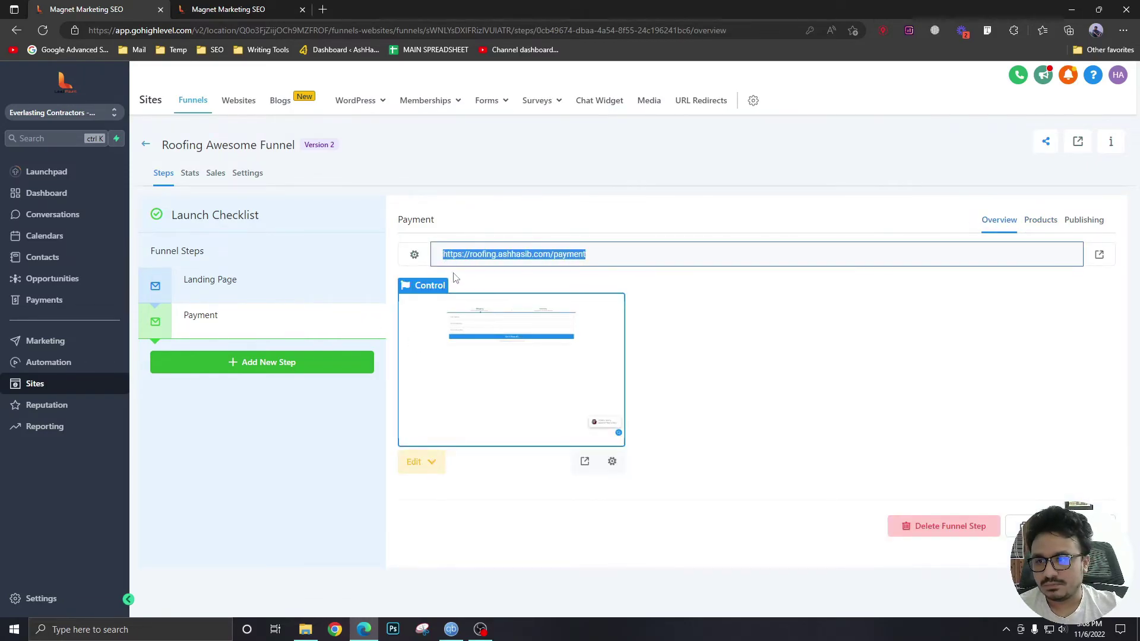
pyautogui.click(322, 10)
pyautogui.hotkey('ctrl', 'v')
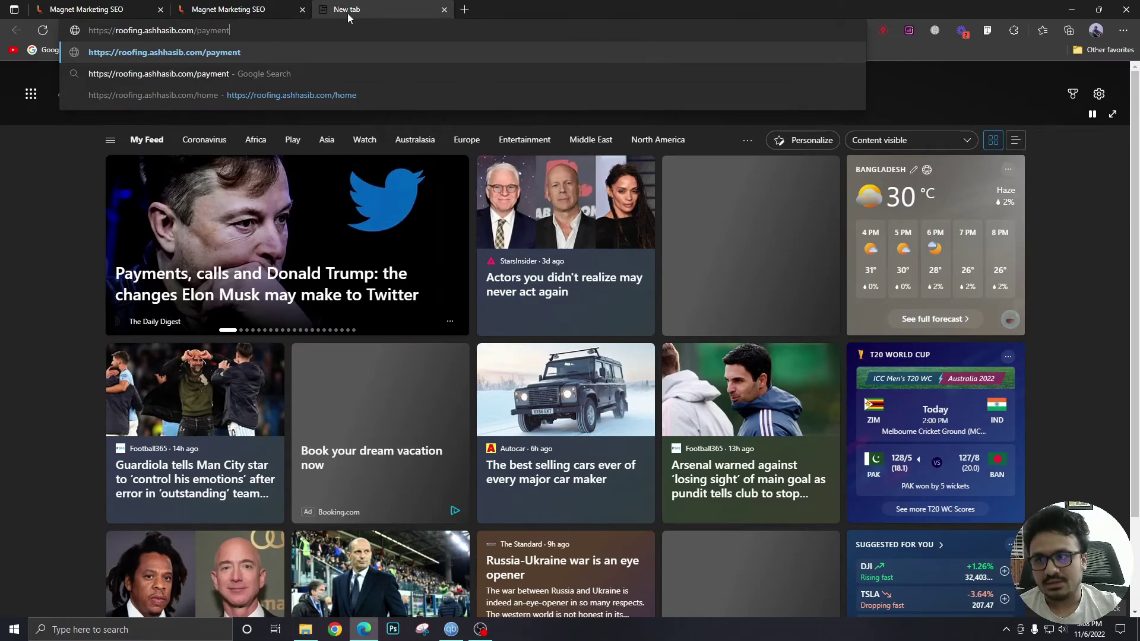
pyautogui.press('Return')
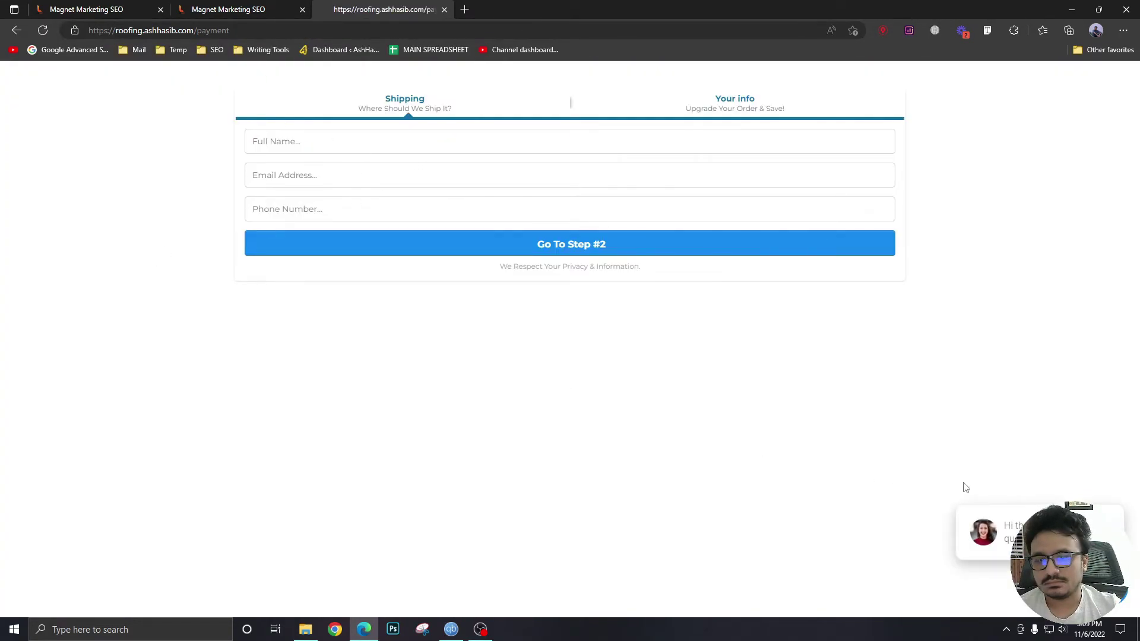
# Fill in a saved contact's name and email, enter a phone number, and continue to step 2.
pyautogui.click(1102, 494)
pyautogui.click(368, 148)
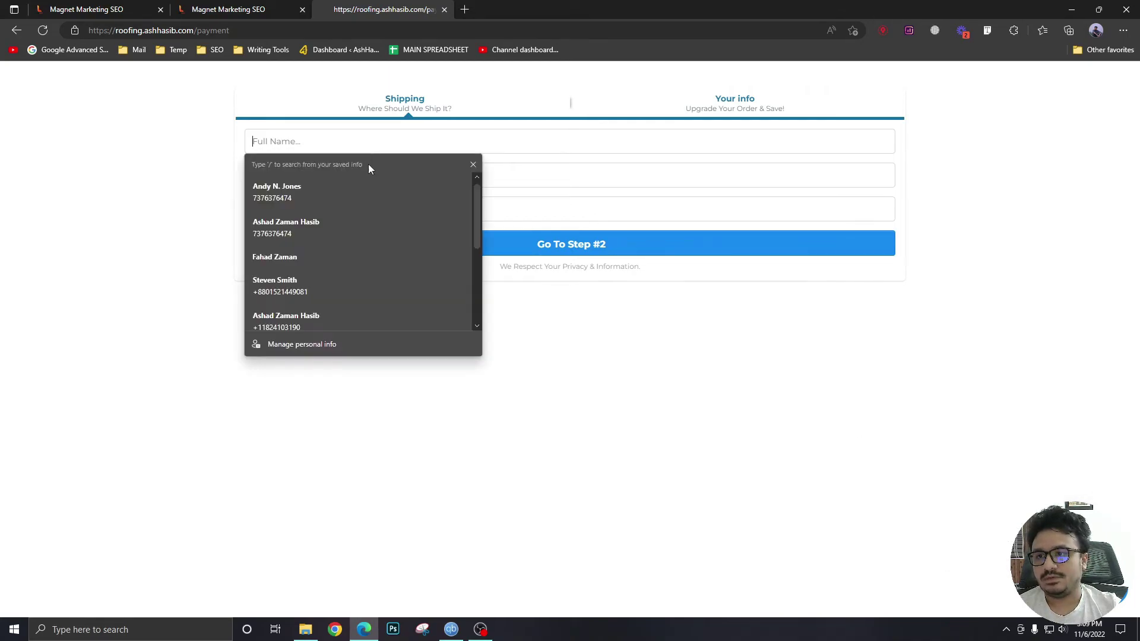
pyautogui.click(347, 191)
pyautogui.hotkey('ctrl', 'v')
pyautogui.click(297, 209)
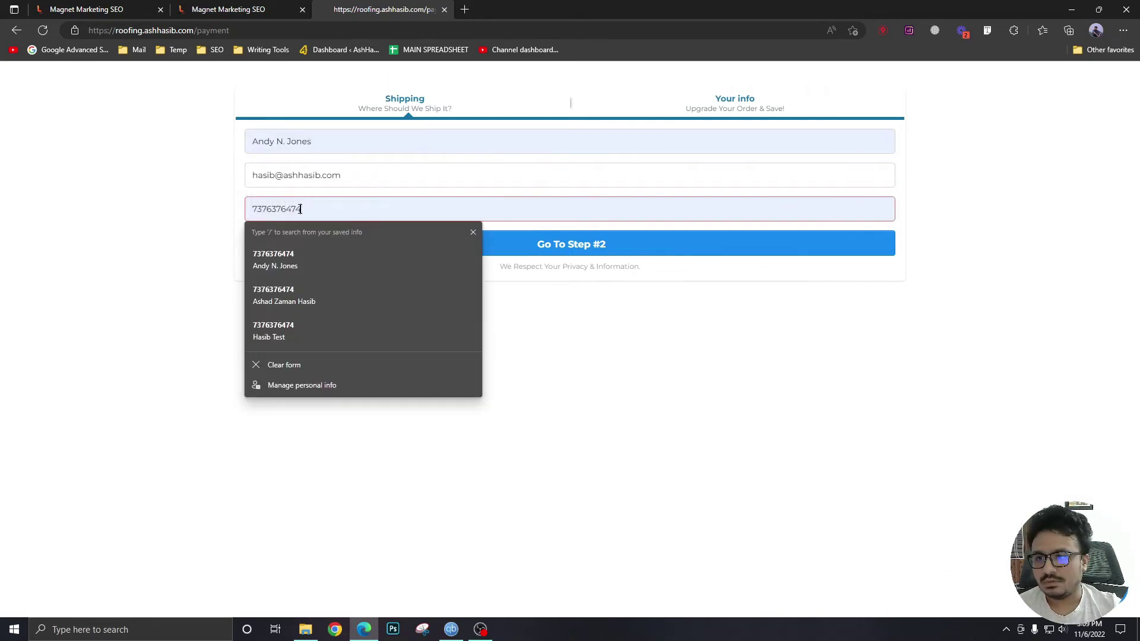
pyautogui.doubleClick(295, 209)
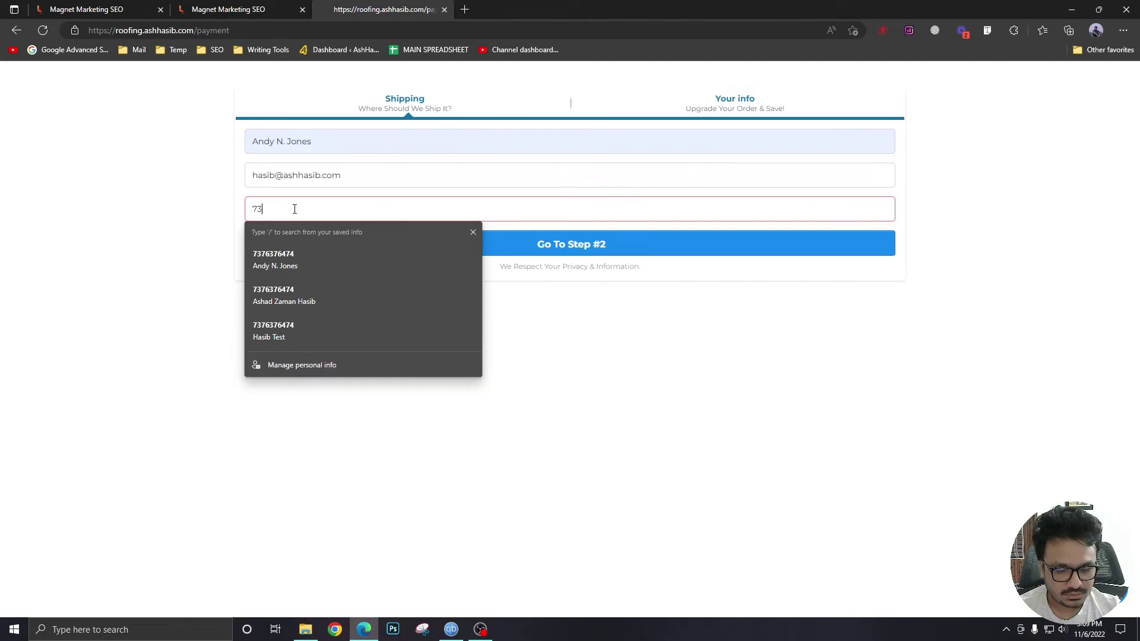
pyautogui.click(360, 243)
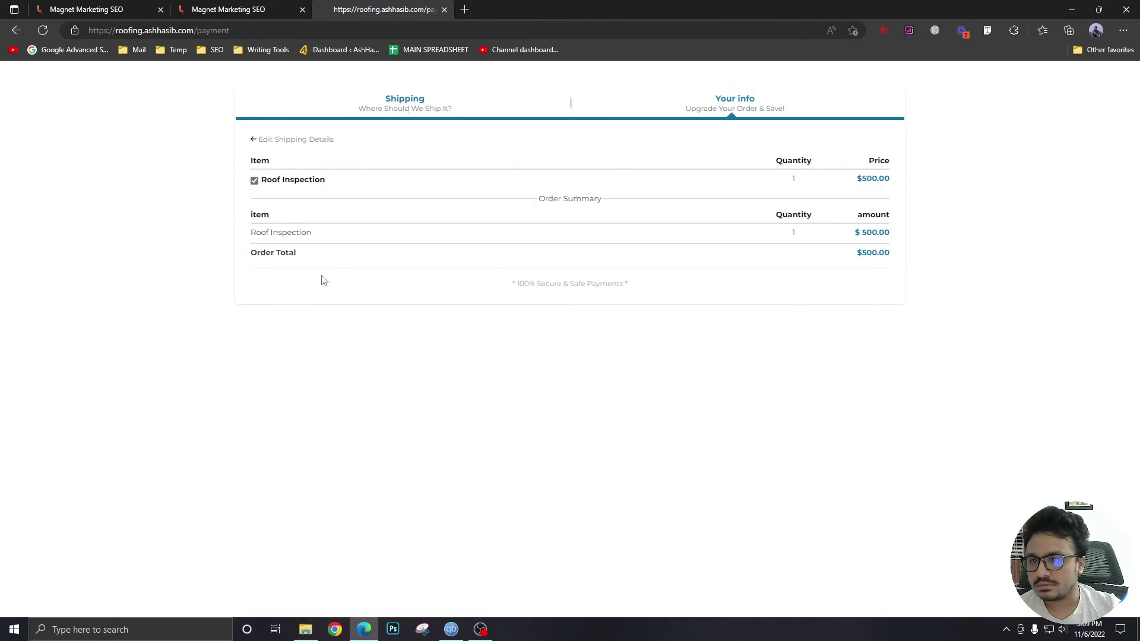